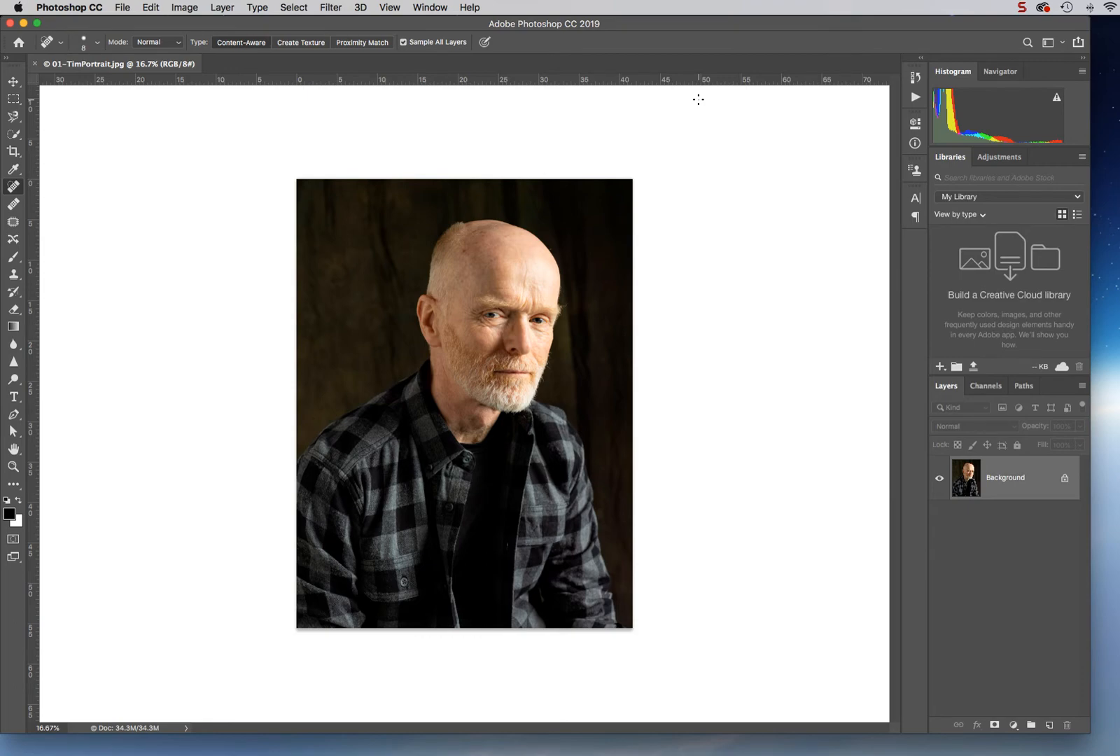
- Duplicate the Background layer as a new layer named Retouch blemishes
key("super+equal")
key("super+equal")
key("super+equal")
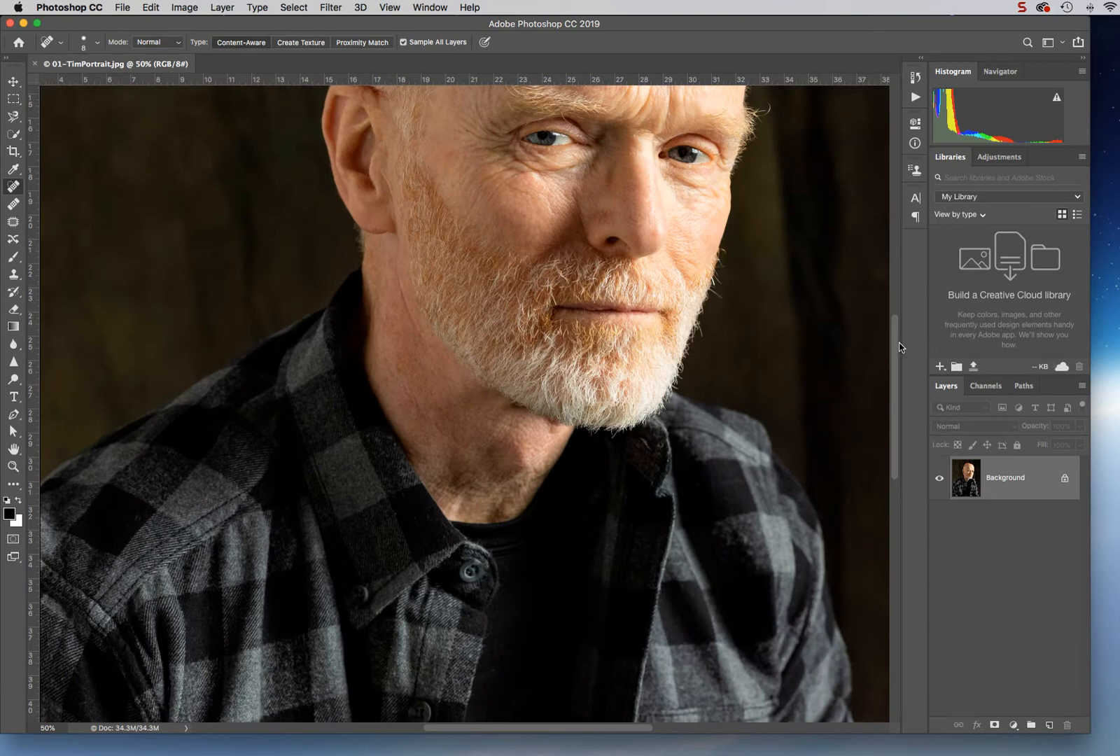
left_click_drag(896, 348, 896, 272)
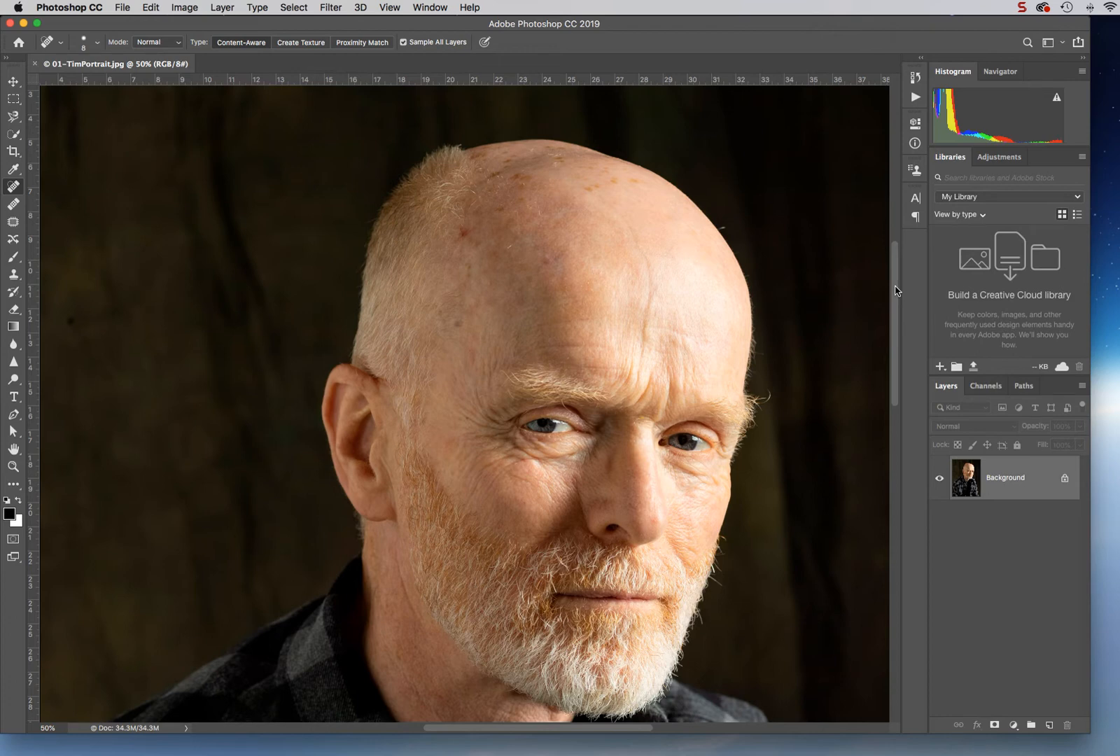
right_click(1012, 480)
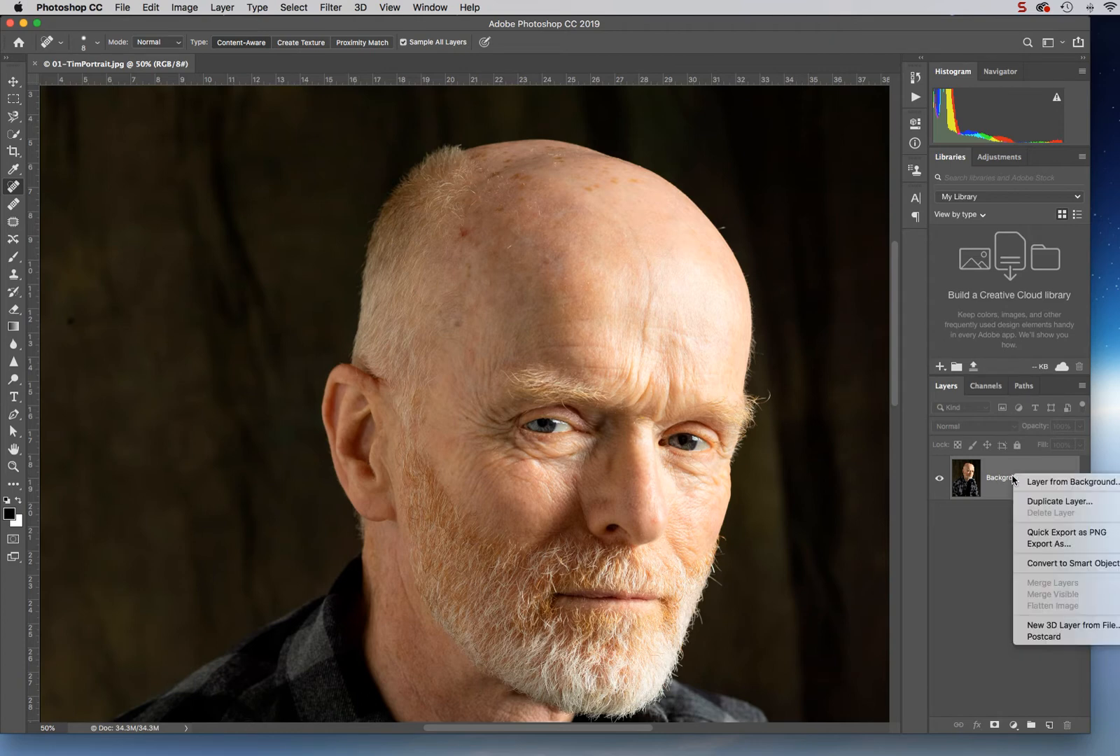
left_click(1036, 501)
type("R")
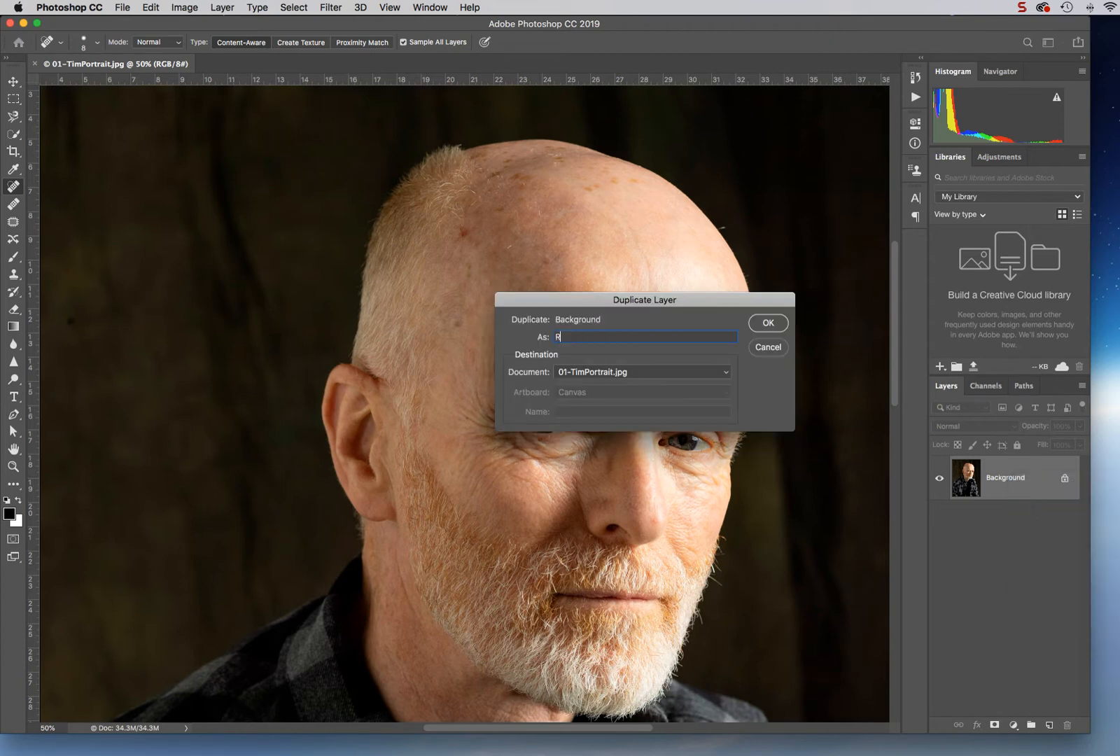
type("etouch blemishes")
left_click(768, 322)
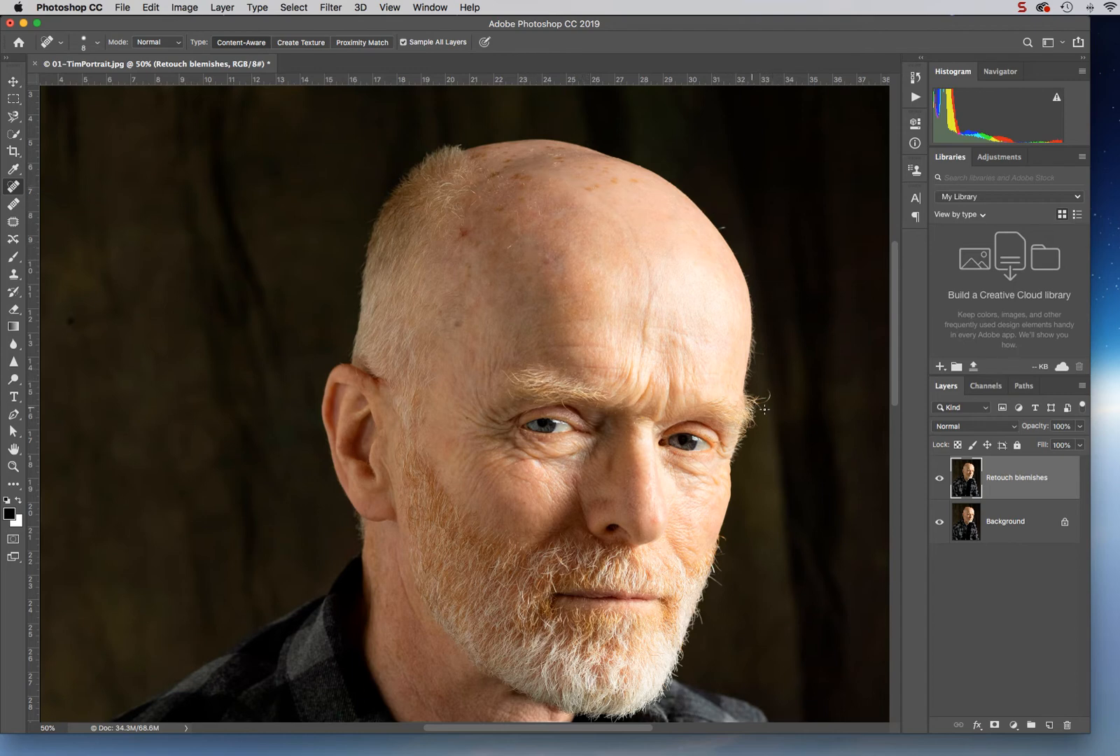
- Remove the spots and blemishes on the forehead and scalp with the Spot Healing Brush at a larger brush size
scroll(766, 410, "down", 1)
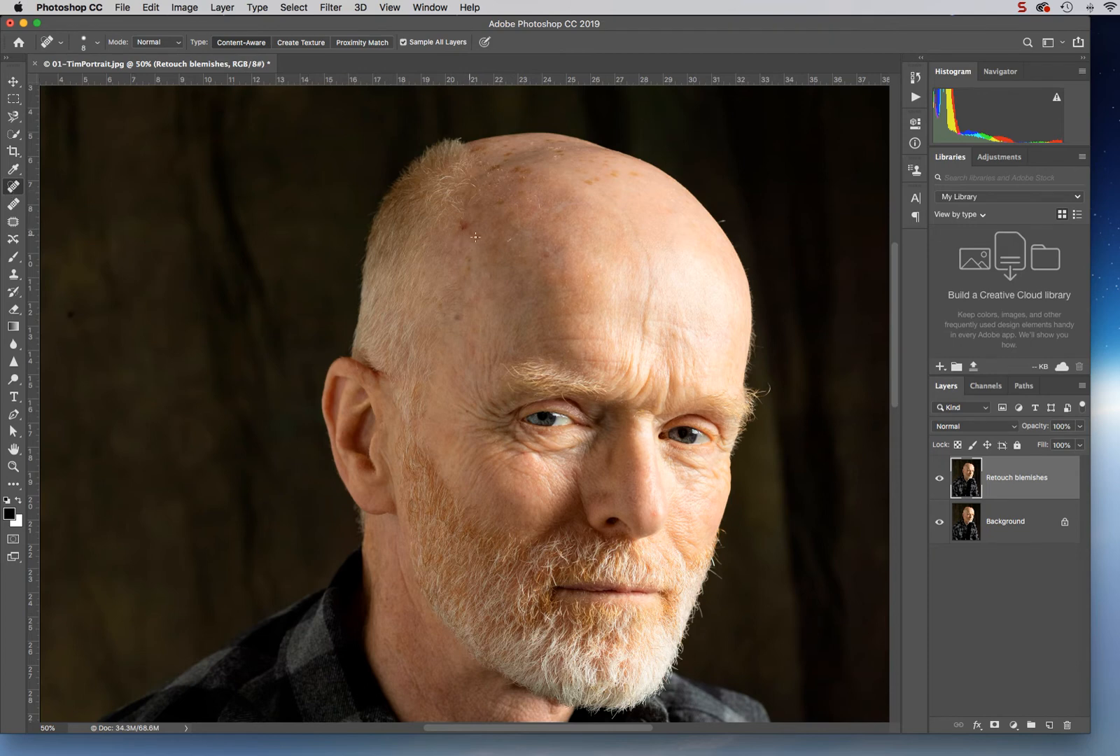
key("bracketright")
key("bracketright")
key("bracketright")
key("bracketright")
key("bracketright")
key("bracketright")
key("bracketright")
left_click(546, 255)
left_click(463, 228)
left_click(594, 180)
left_click(613, 174)
left_click(634, 175)
key("bracketleft")
key("bracketleft")
key("bracketleft")
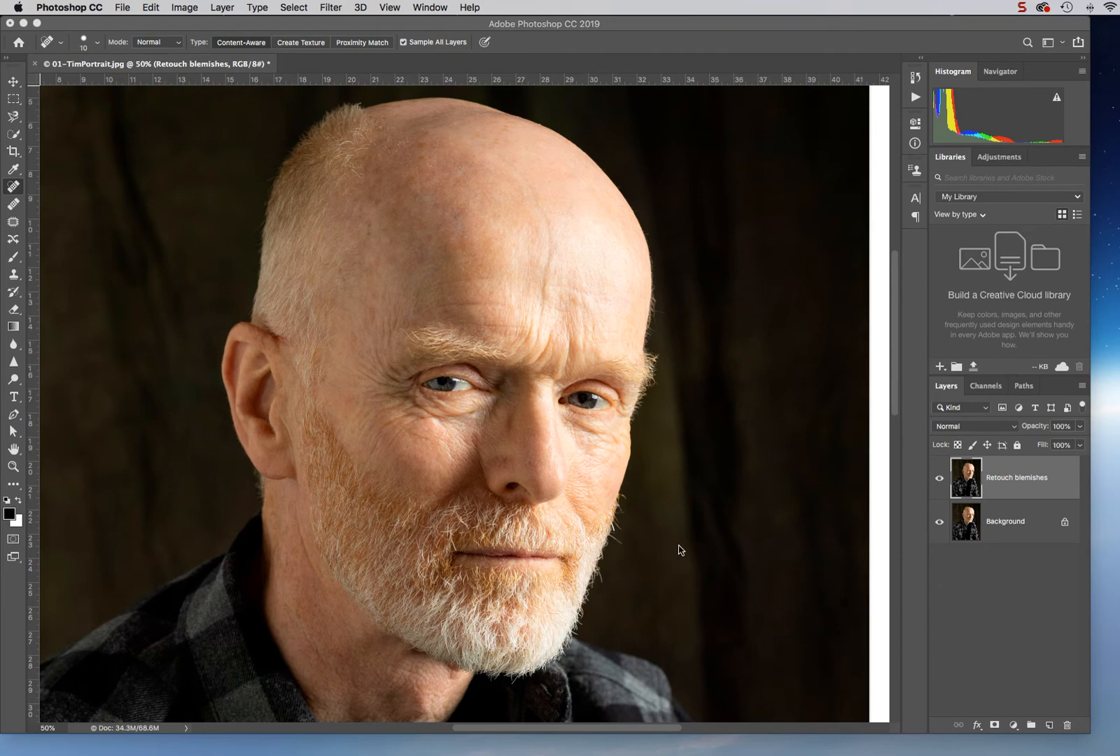
- Duplicate the Retouch blemishes layer as a new layer named Retouch lines
right_click(1029, 484)
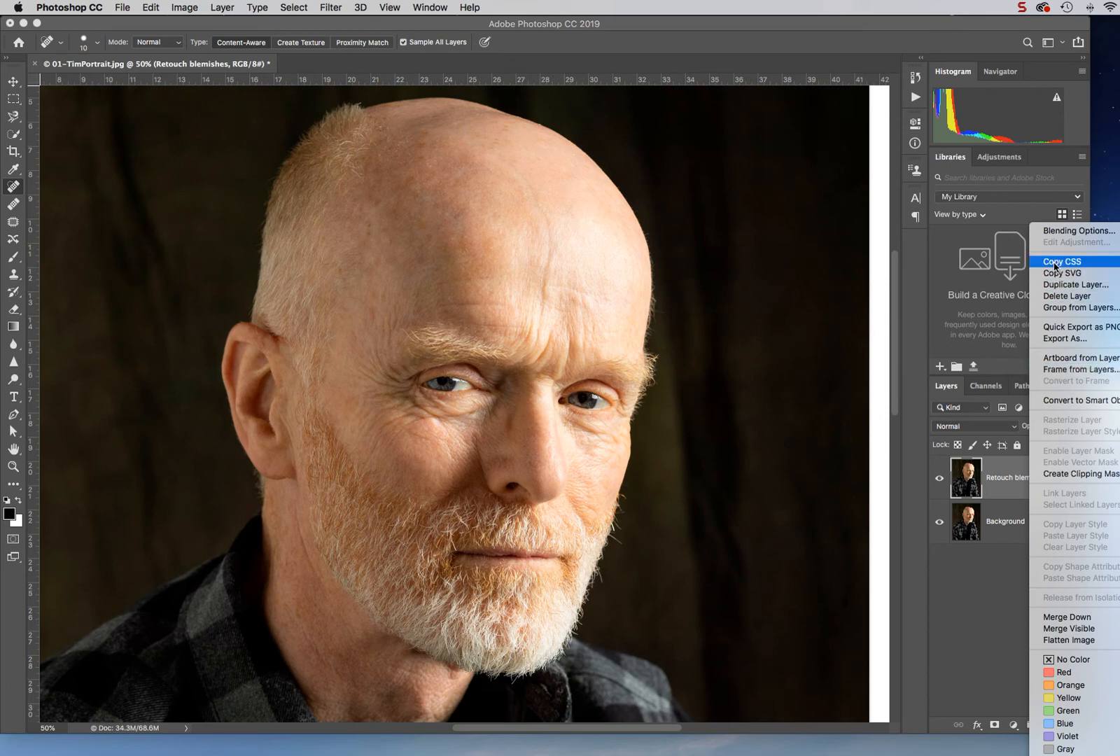
left_click(1054, 284)
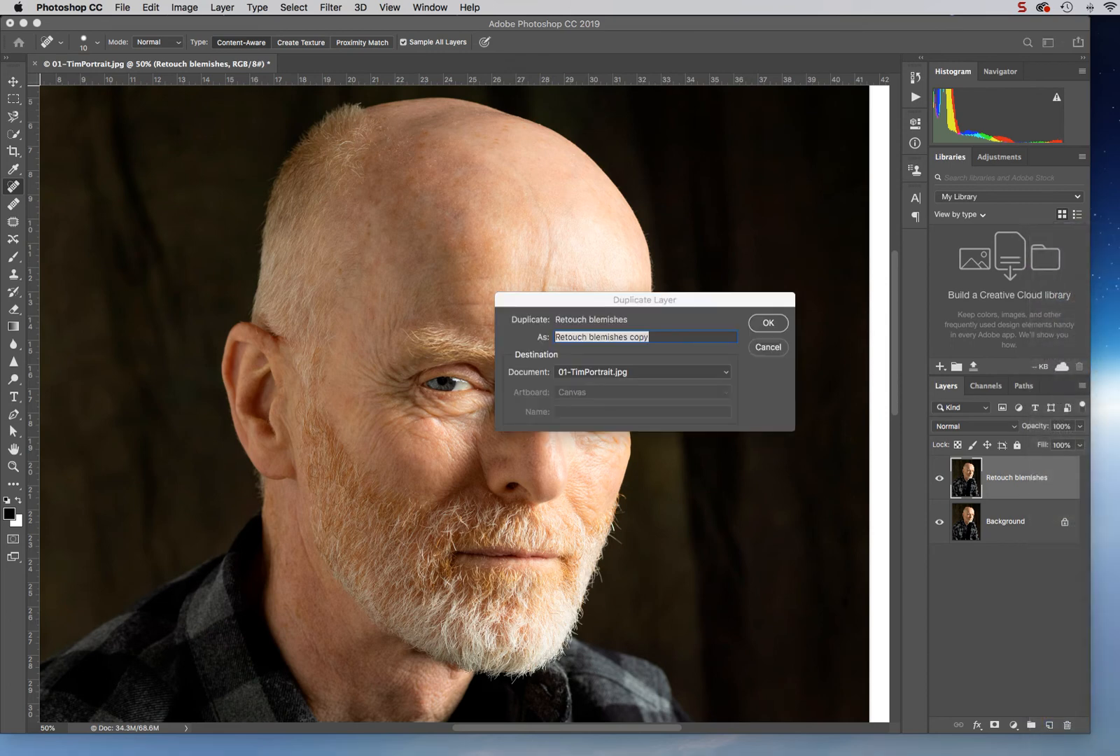
left_click(677, 337)
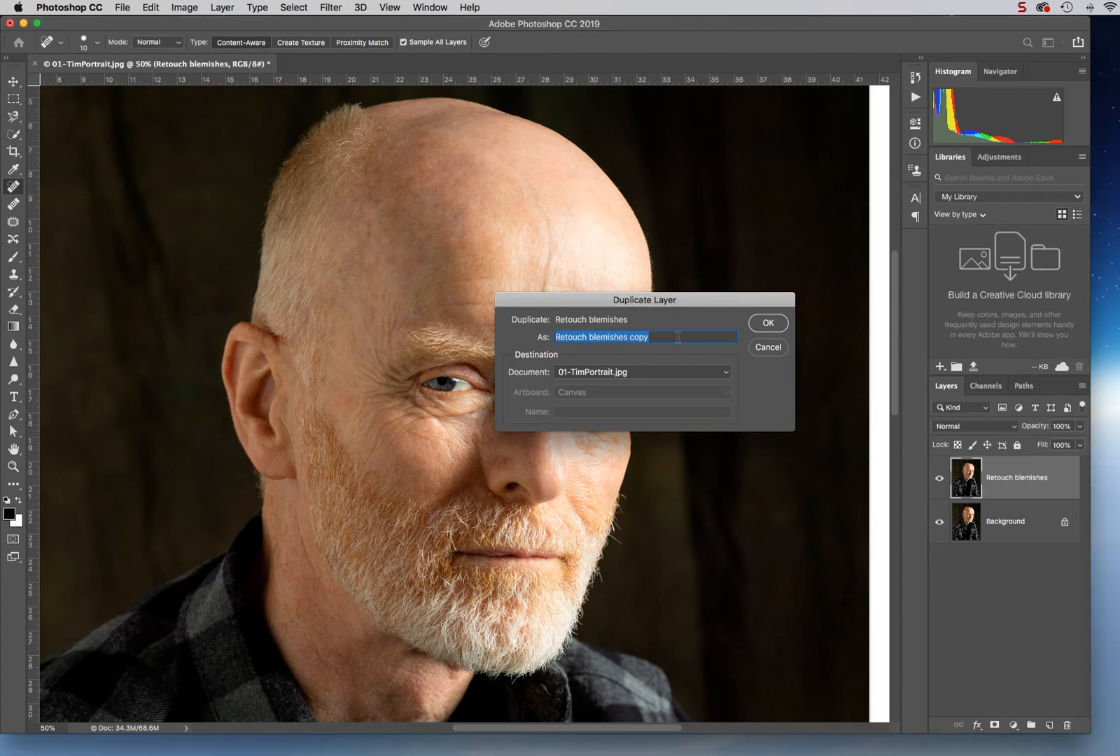
left_click_drag(665, 336, 515, 333)
type("R")
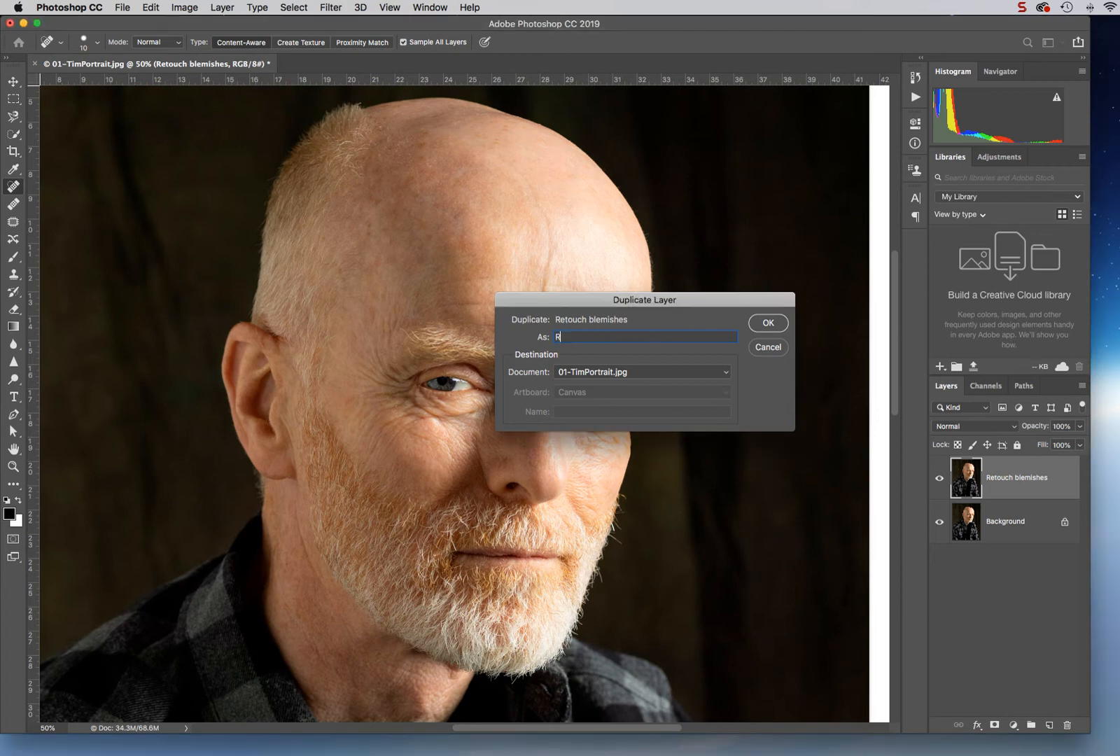
type("etouch lines")
left_click(762, 324)
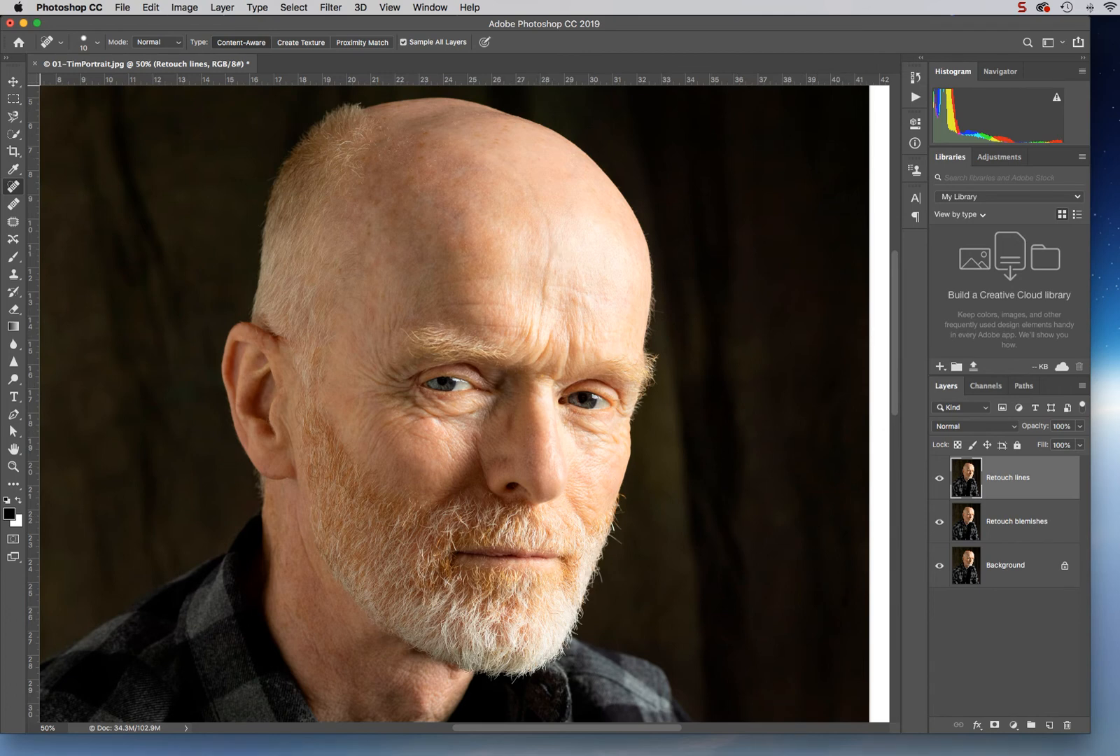
- Paint over the forehead wrinkles and the lines around the eyes with the Spot Healing Brush to remove them
key("bracketright")
key("bracketright")
mouse_move(536, 199)
left_mouse_down()
mouse_move(551, 236)
mouse_move(544, 321)
left_mouse_up()
left_click_drag(529, 187, 504, 159)
left_click_drag(550, 332, 534, 364)
key("bracketleft")
key("bracketleft")
left_click_drag(398, 380, 373, 342)
mouse_move(405, 386)
left_mouse_down()
mouse_move(358, 367)
mouse_move(390, 393)
mouse_move(390, 364)
mouse_move(410, 372)
mouse_move(401, 365)
mouse_move(417, 406)
mouse_move(440, 418)
mouse_move(480, 413)
mouse_move(411, 422)
mouse_move(392, 441)
mouse_move(392, 420)
mouse_move(378, 433)
mouse_move(382, 413)
left_mouse_up()
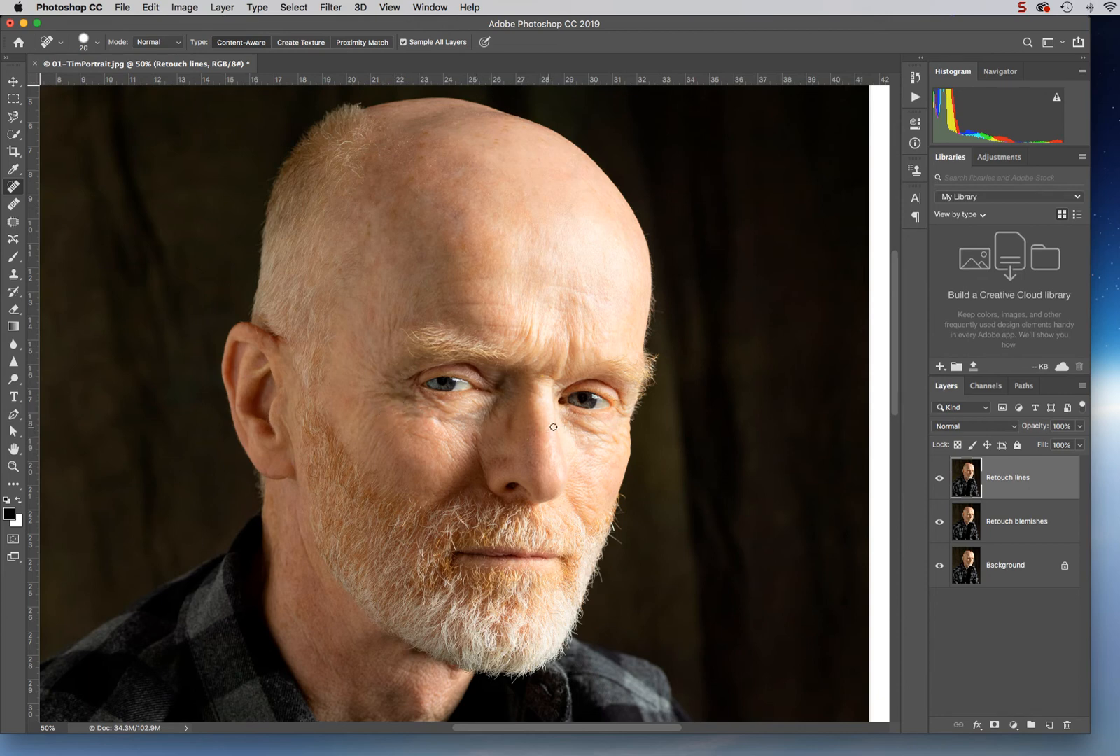
left_click_drag(569, 420, 603, 437)
key("bracketright")
key("bracketright")
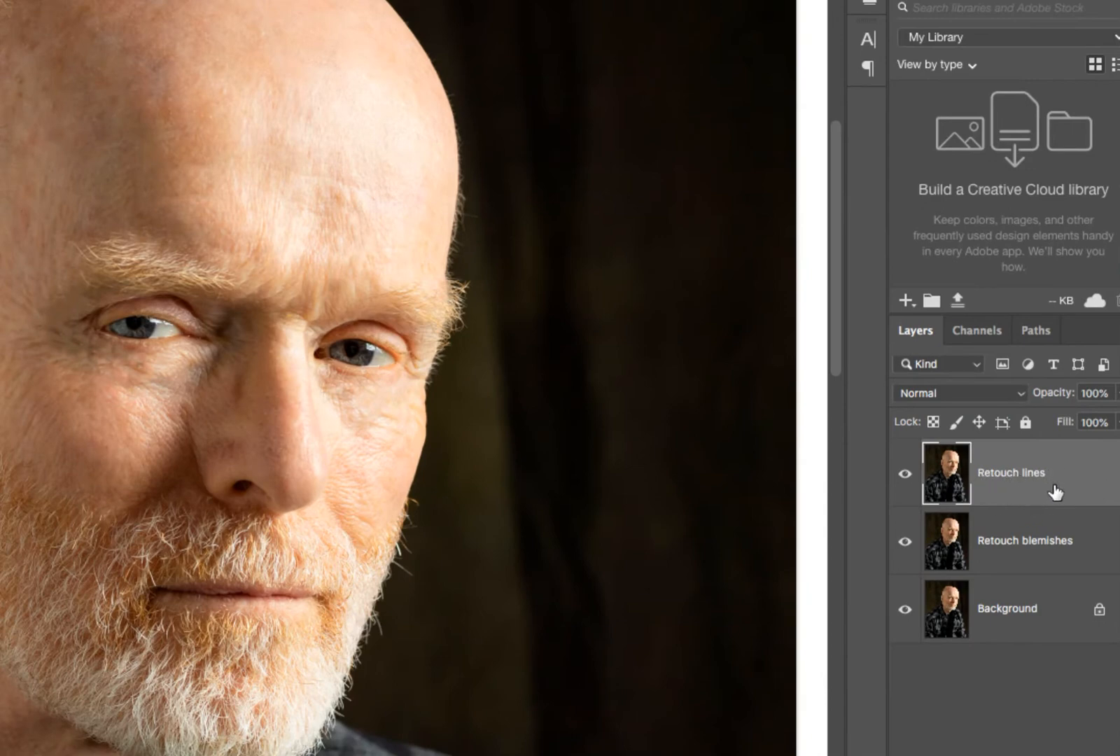
- Set the Retouch lines layer's opacity to 50% to bring back some of the wrinkles
left_click(1109, 423)
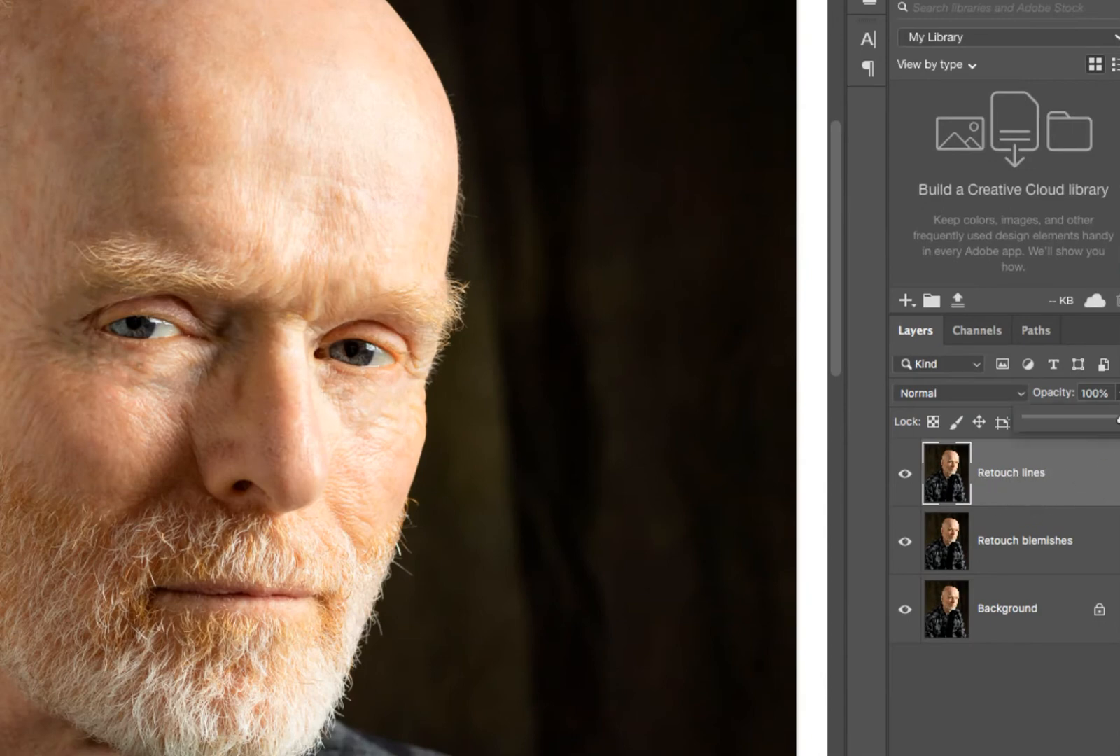
left_click_drag(1118, 420, 1085, 419)
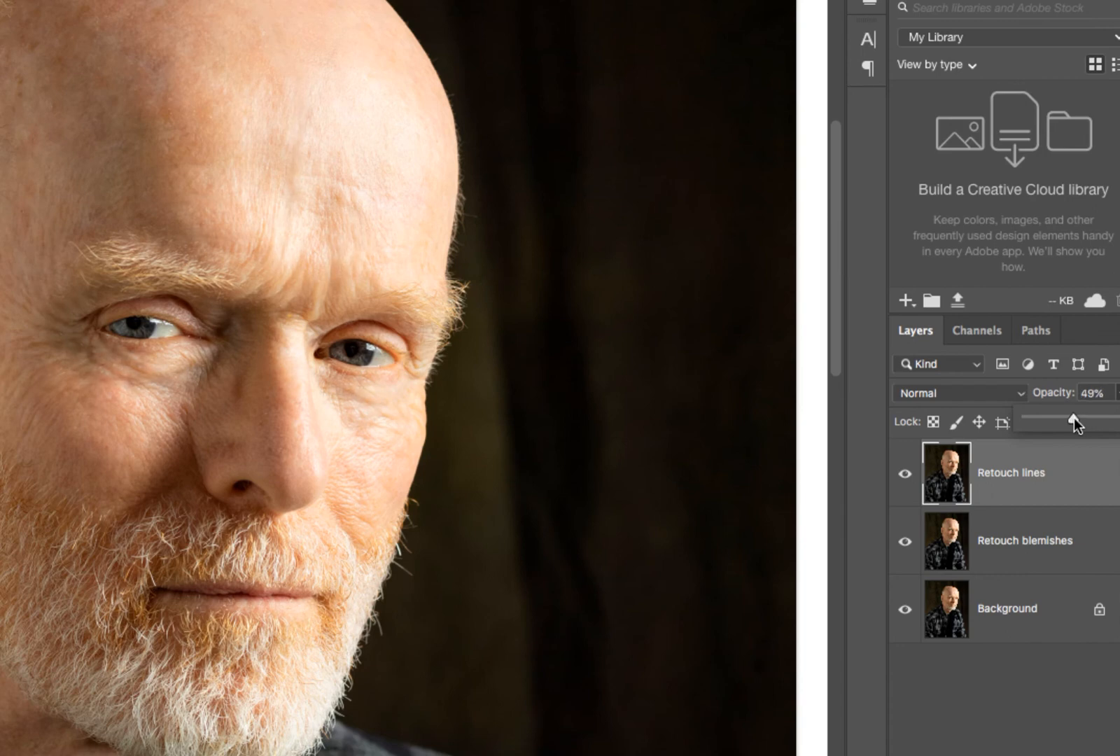
left_click_drag(1074, 418, 1017, 418)
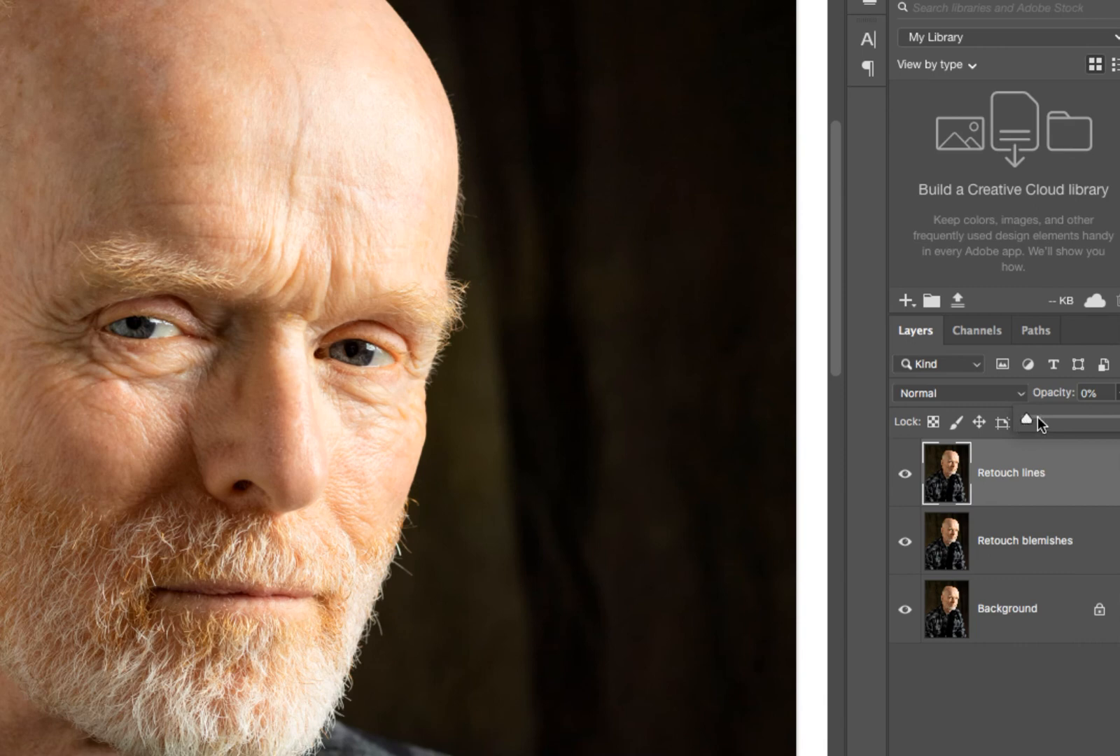
left_click(1078, 419)
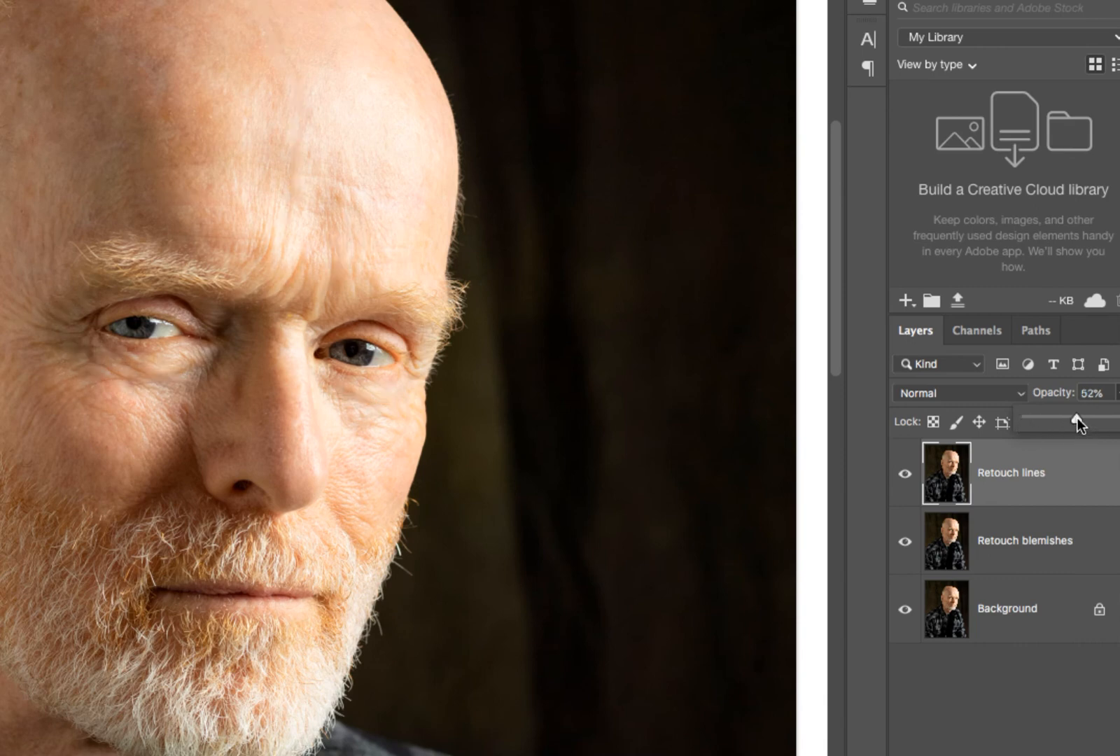
left_click_drag(1075, 418, 1074, 418)
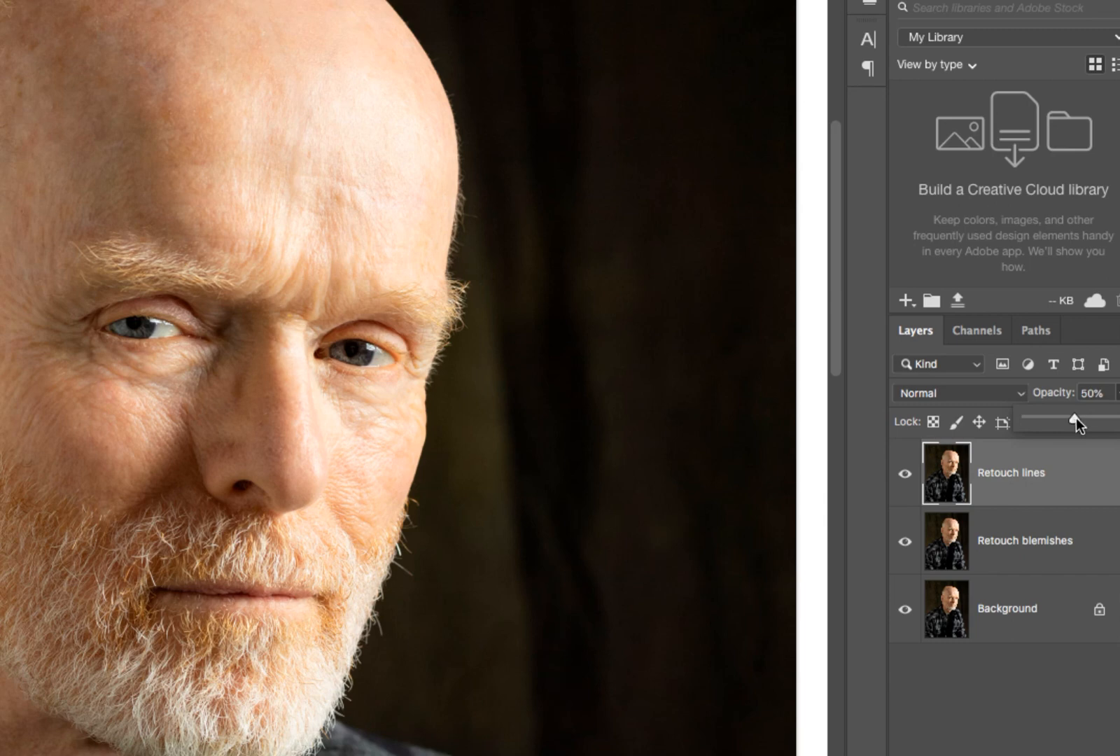
left_click(1118, 395)
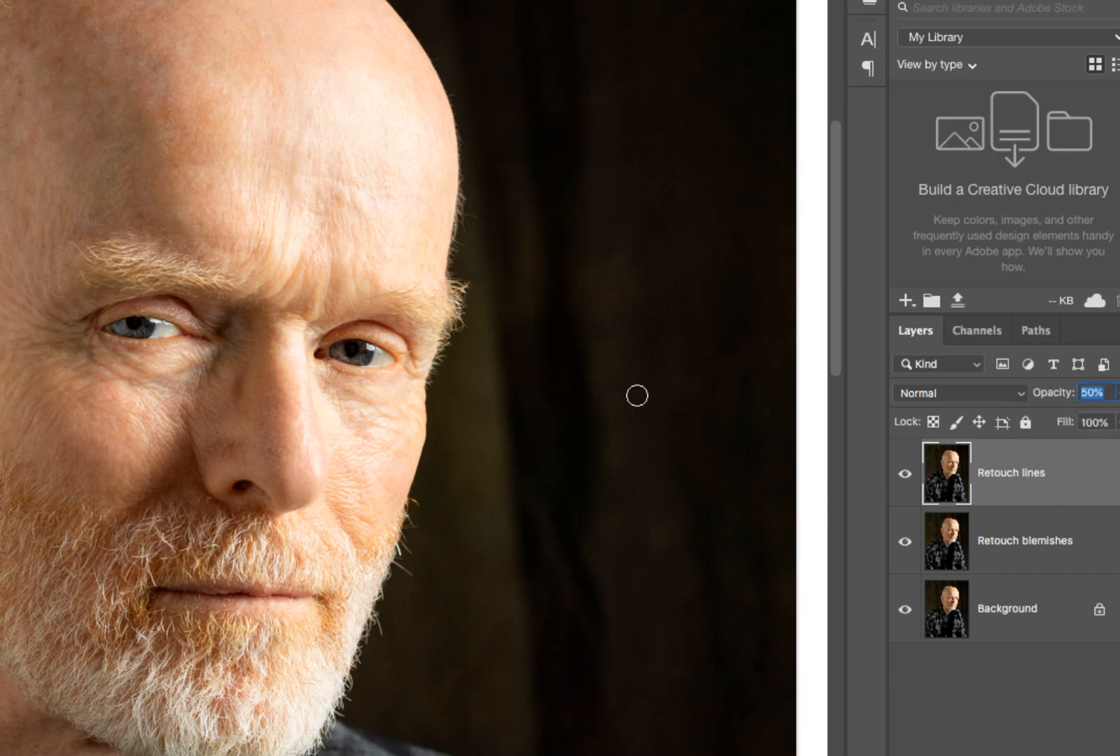
- Fit the whole portrait on screen and toggle the Retouch lines layer off and on to compare the result
key("super+minus")
key("super+minus")
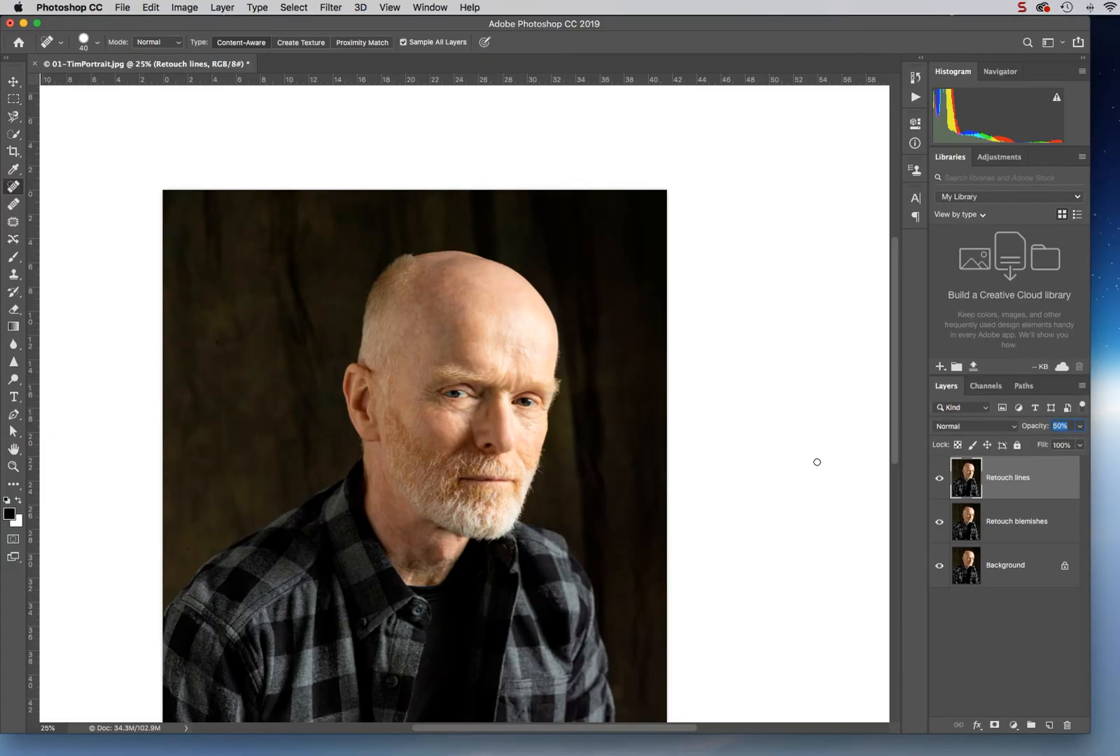
key("super+0")
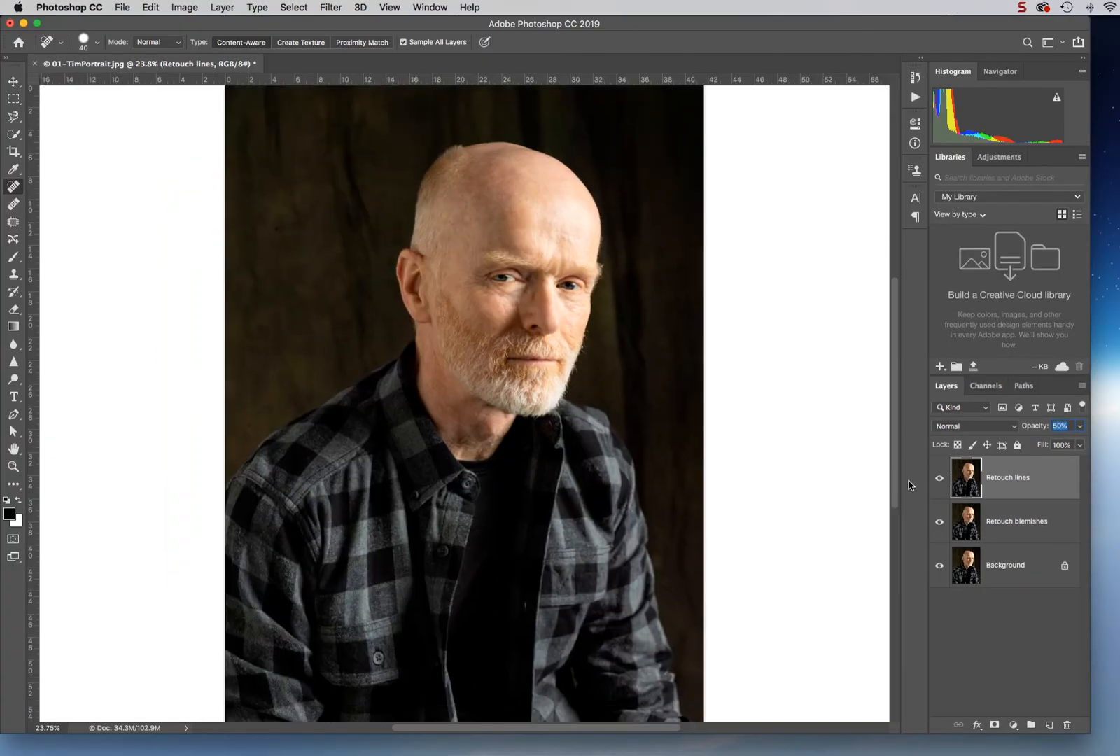
left_click(940, 480)
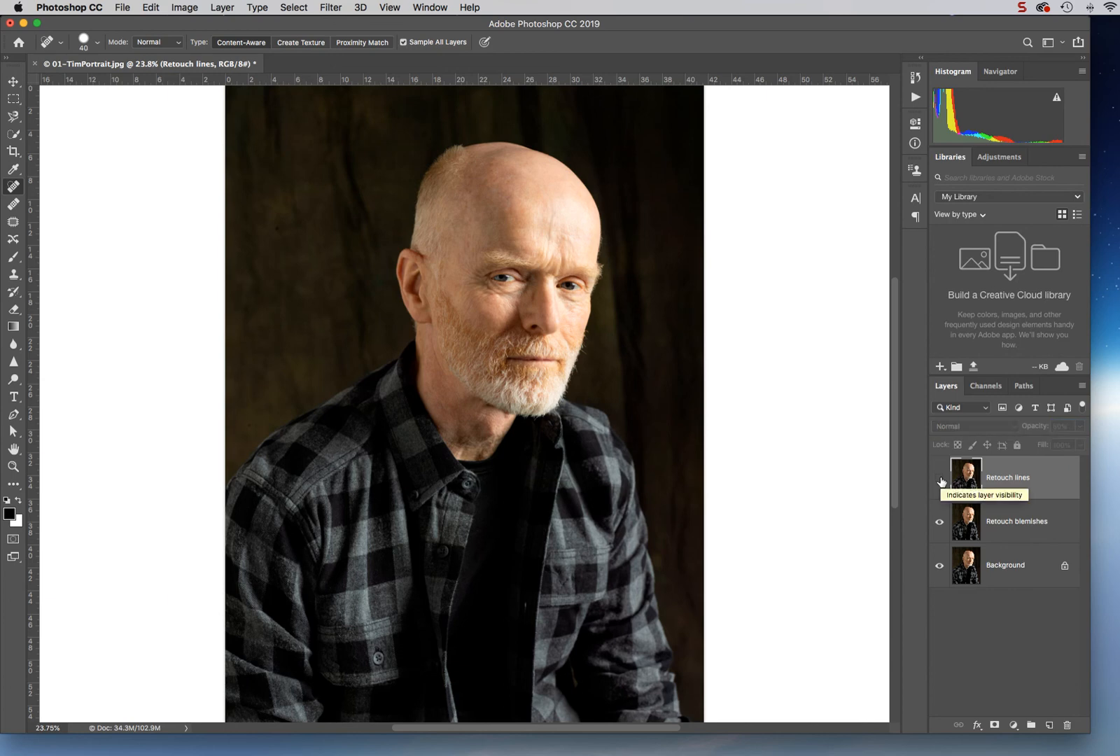
left_click(940, 480)
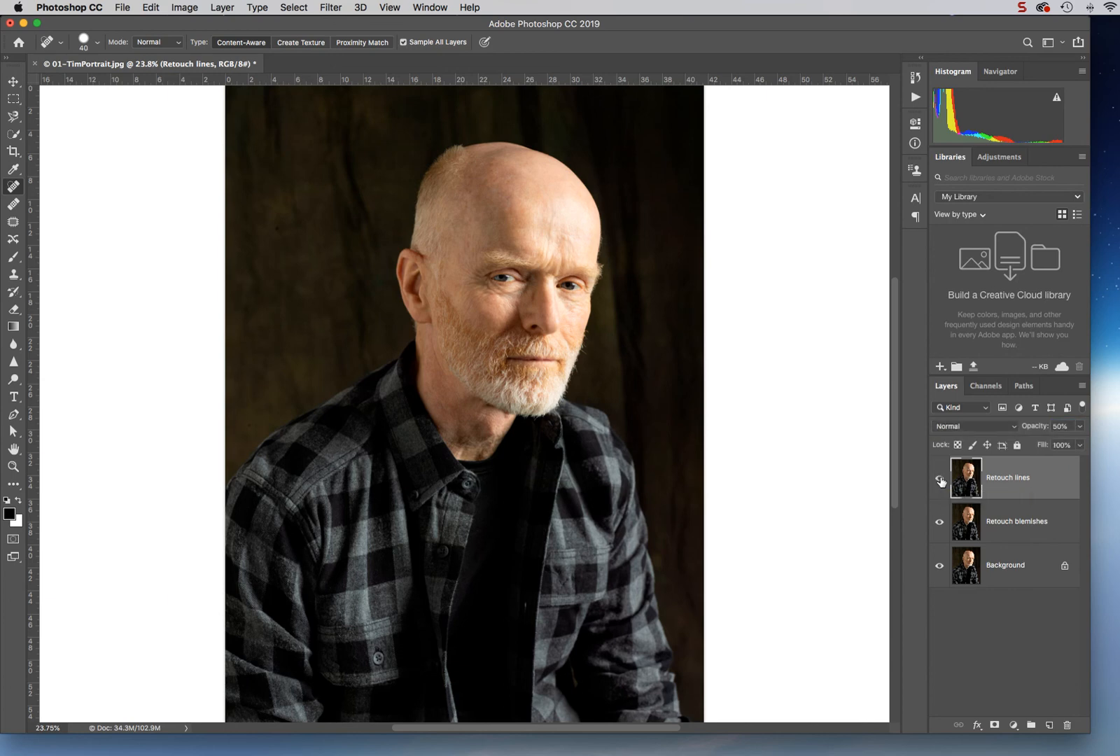